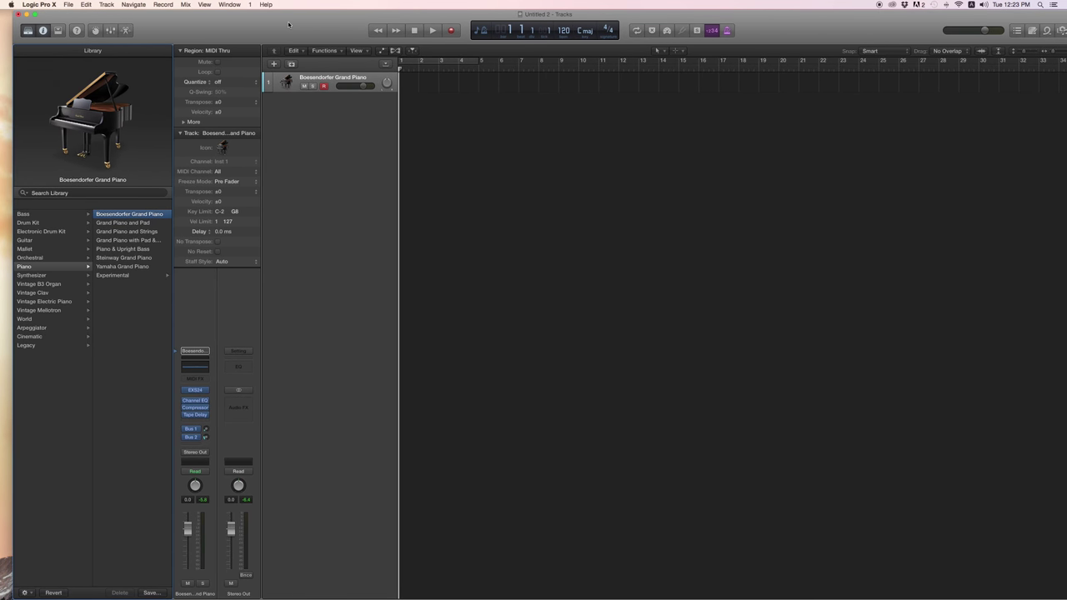
Show the Mixer slightly enlarged and remove the grand piano, leaving an empty Inst 1 track.
left_click(68, 5)
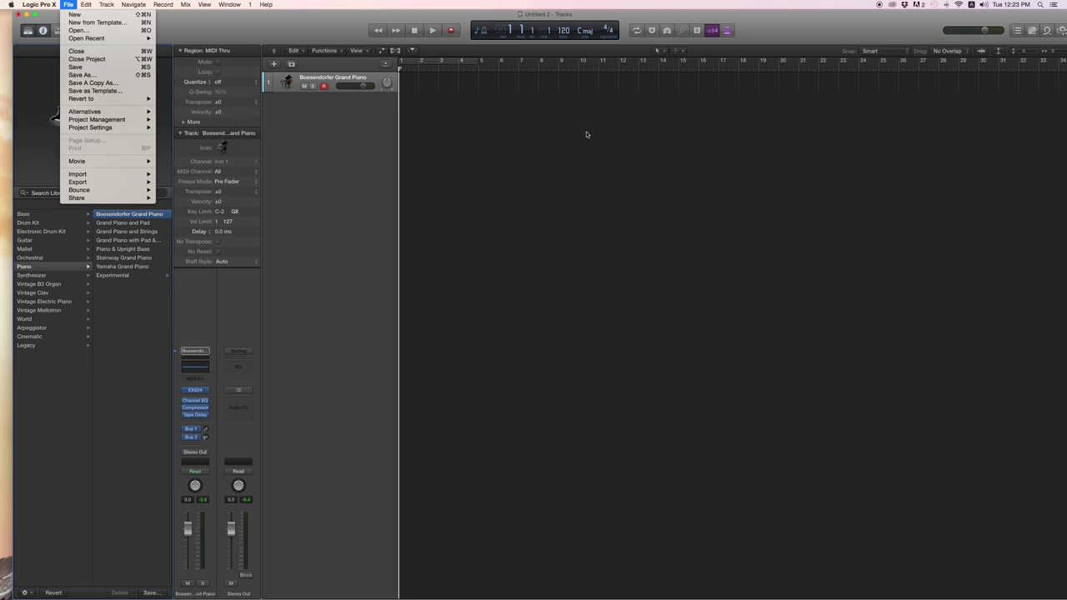
left_click(489, 140)
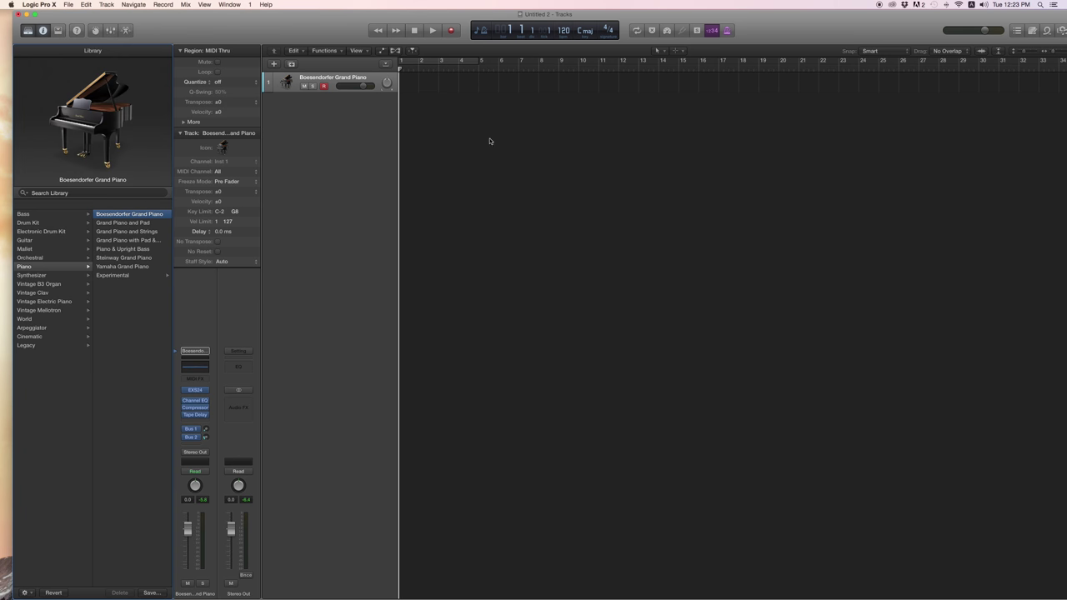
left_click(110, 31)
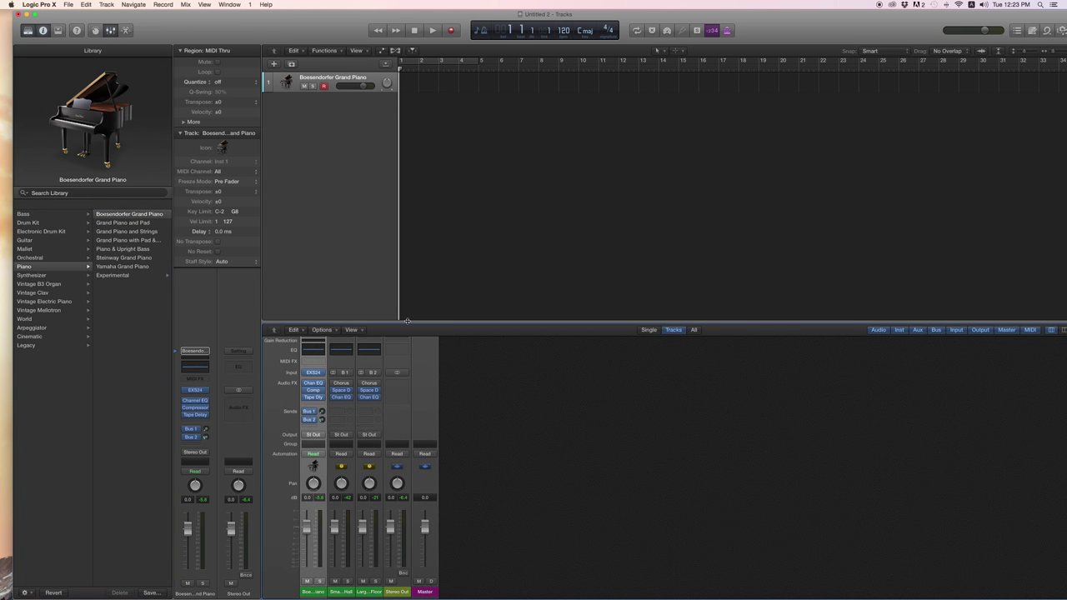
left_click_drag(406, 322, 407, 314)
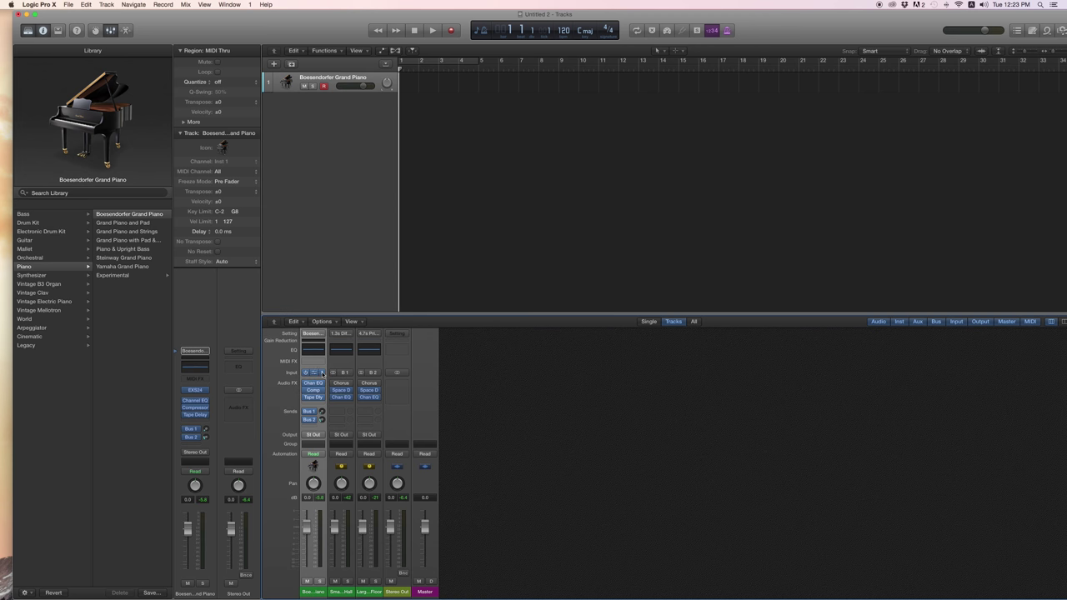
left_click(315, 372)
left_click(323, 387)
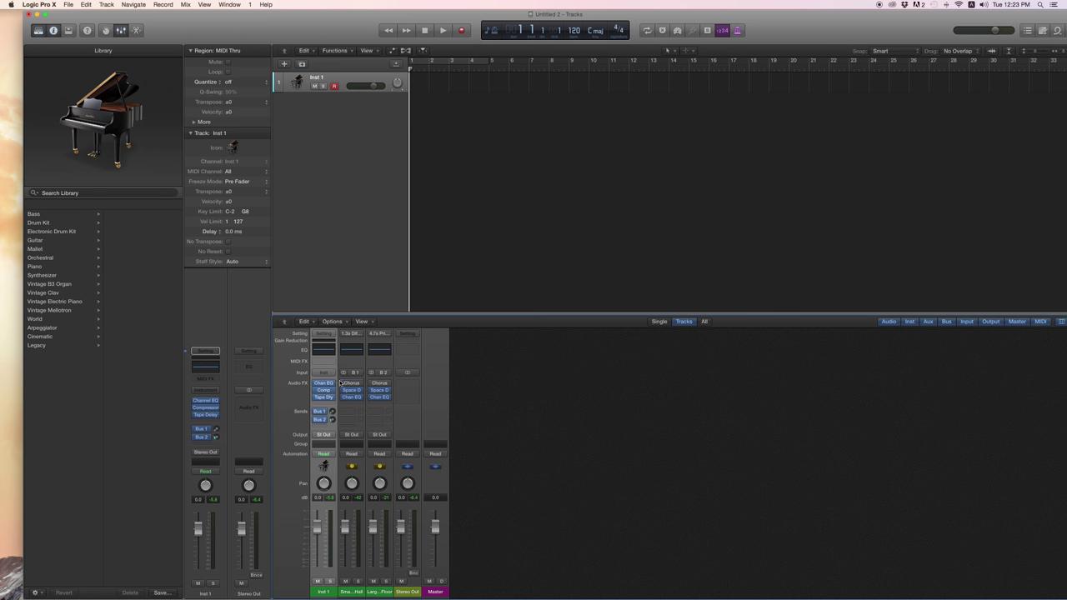
Reset the Inst 1 channel strip and load Kontakt 5 (Stereo) from AU Instruments > Native Instruments.
left_click(332, 334)
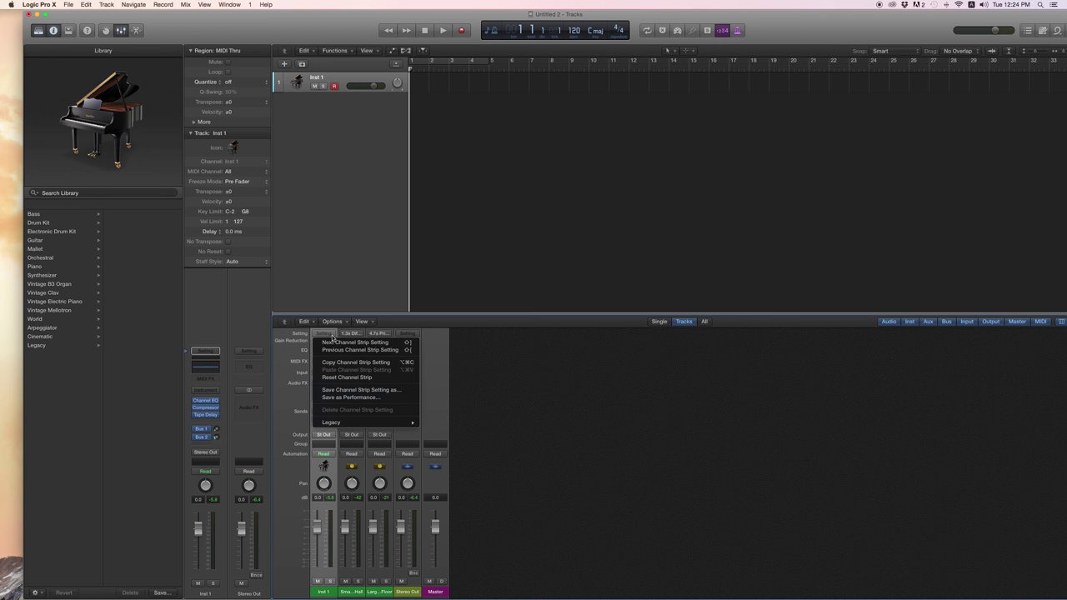
left_click(360, 378)
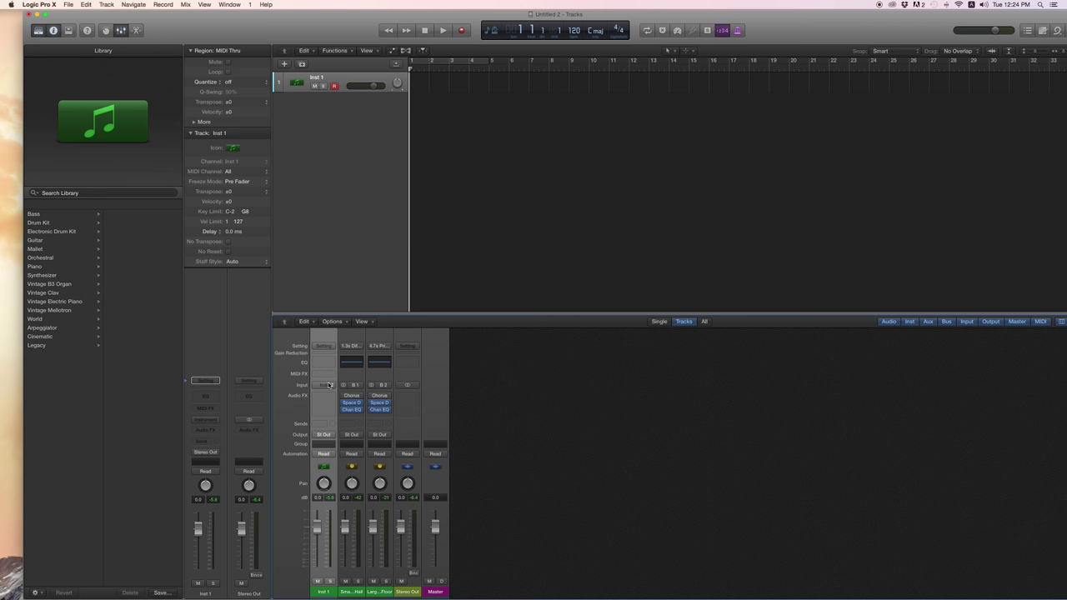
left_click(330, 385)
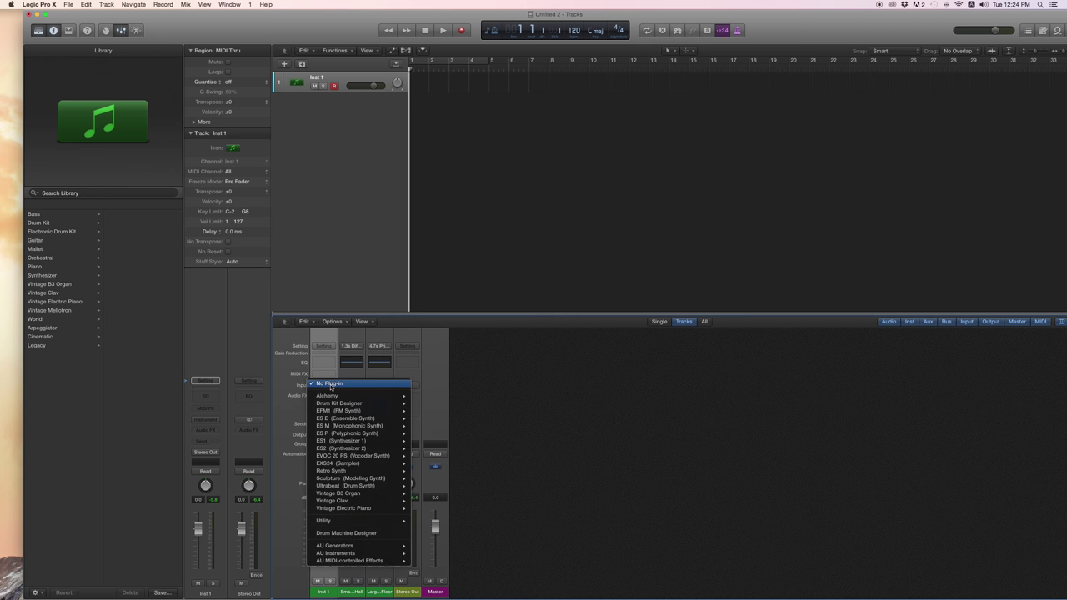
mouse_move(351, 554)
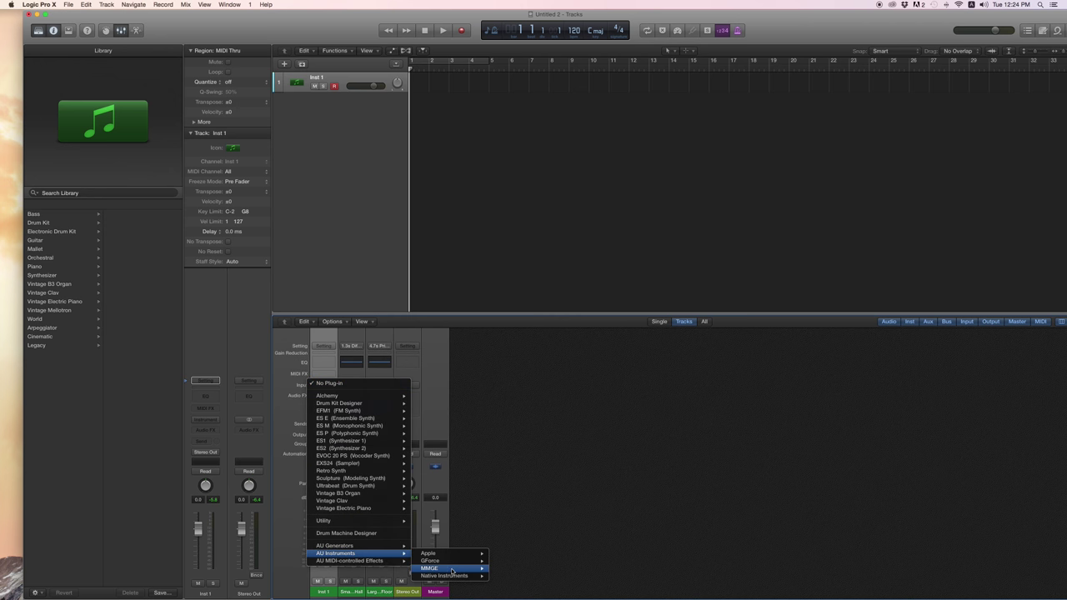
mouse_move(449, 576)
mouse_move(512, 574)
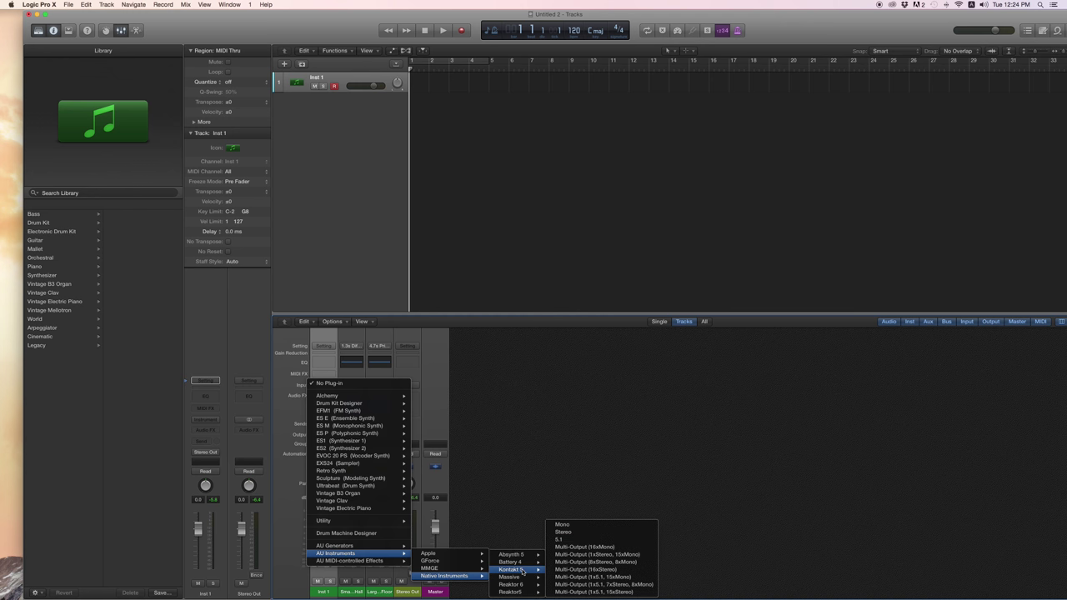
left_click(564, 533)
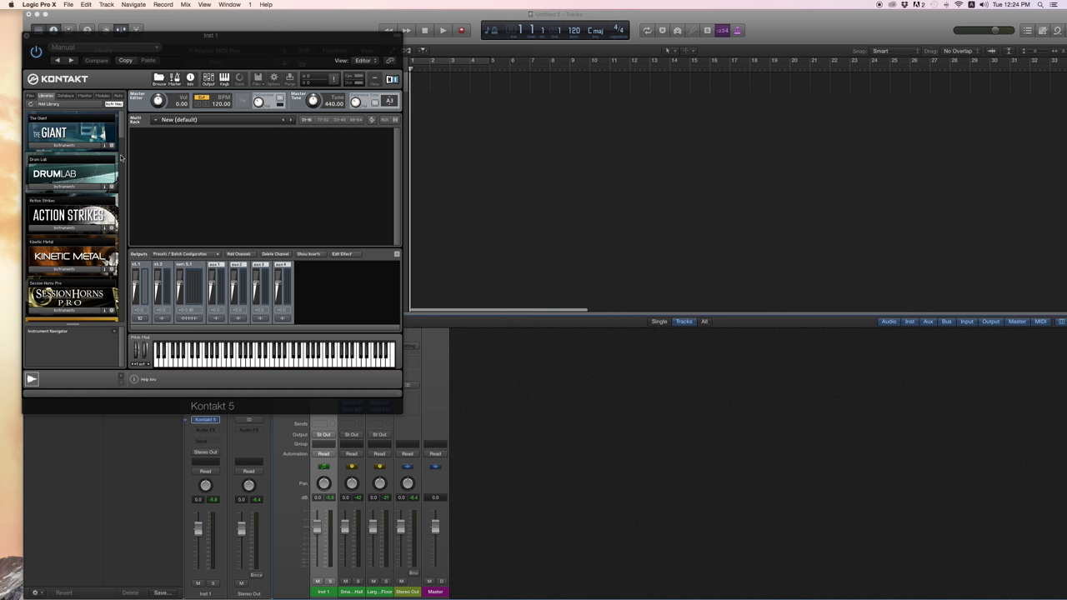
Browse Kontakt Factory Library Instruments to Vintage > Drum Machines, listing 808 through Linndrum kits.
scroll(122, 138, "down", 5)
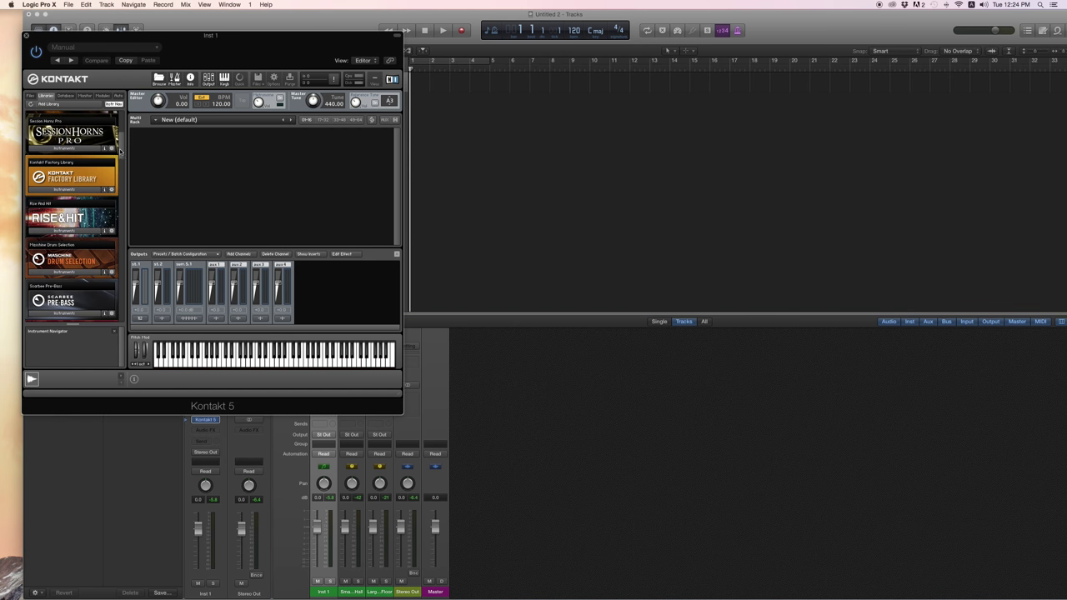
left_click(76, 190)
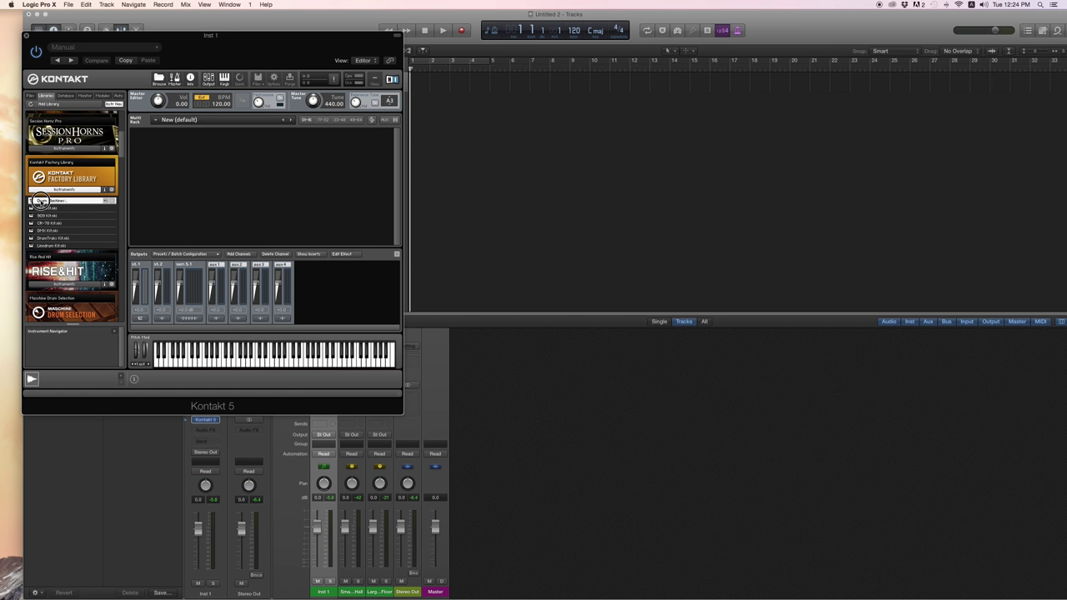
left_click(42, 201)
left_click(42, 202)
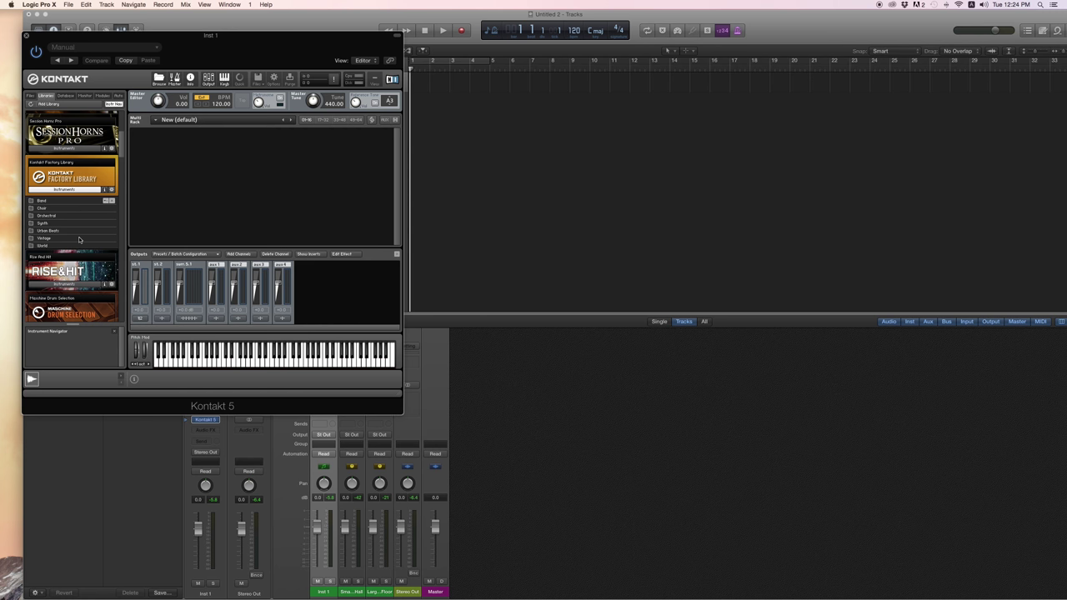
left_click(52, 239)
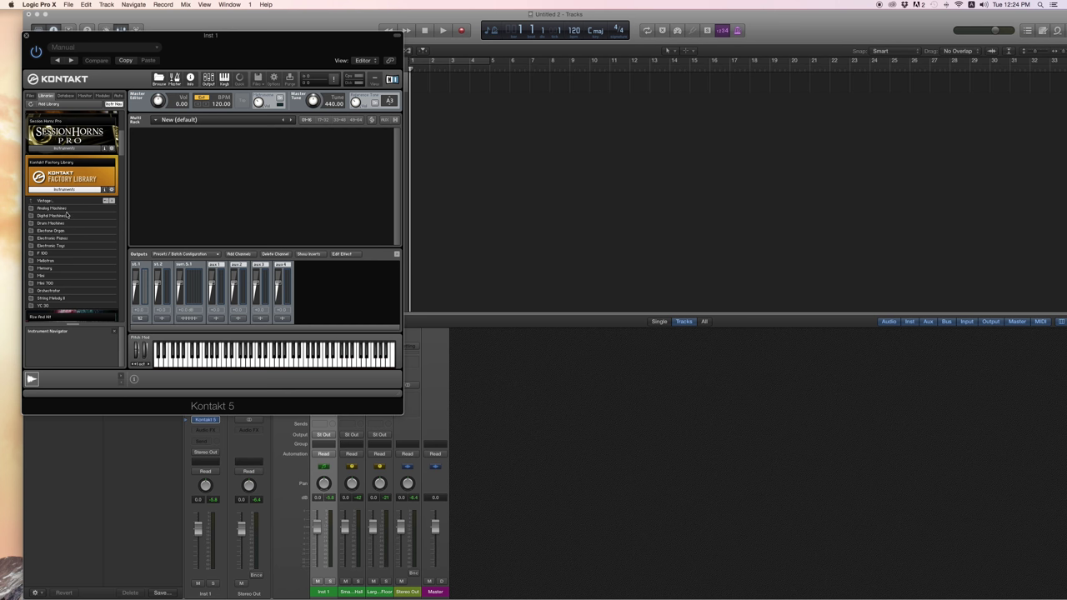
left_click(58, 223)
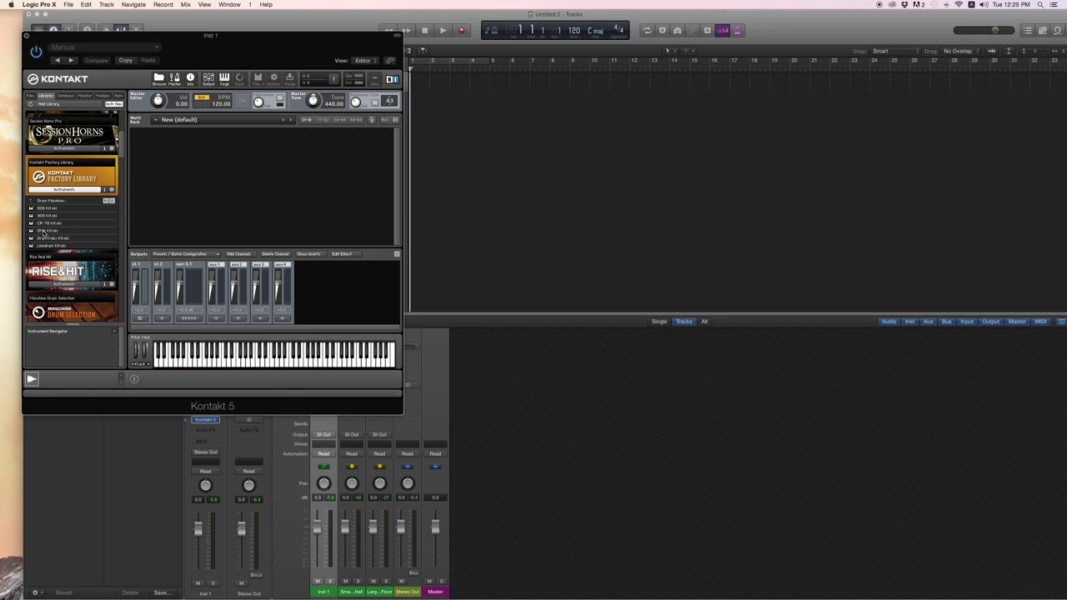
Load the DMX Kit into Kontakt, keeping Hi Tom 2 as the edited drum.
double_click(39, 232)
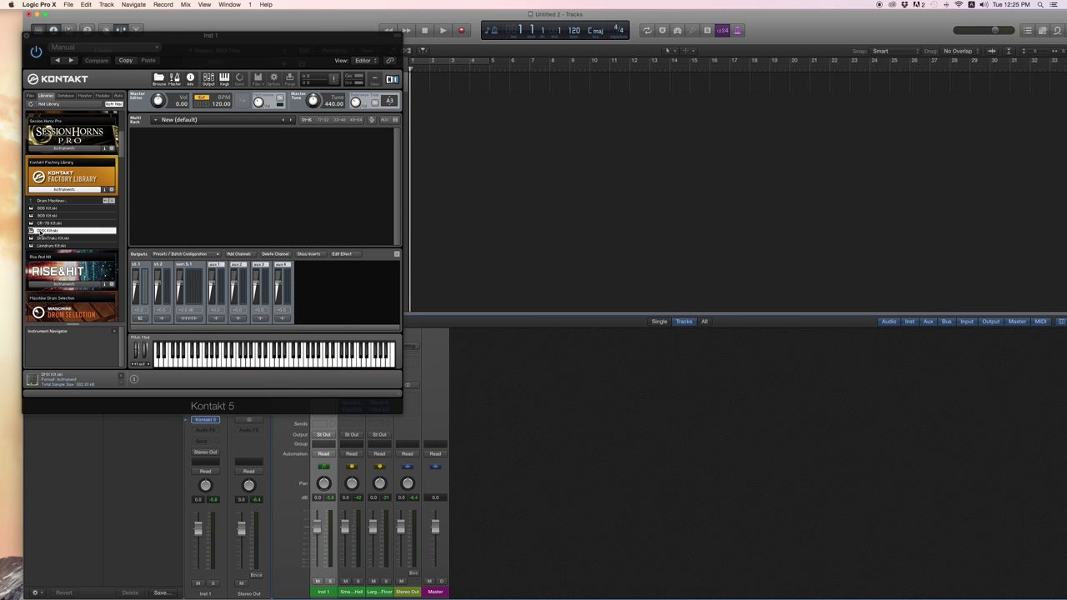
scroll(286, 185, "down", 3)
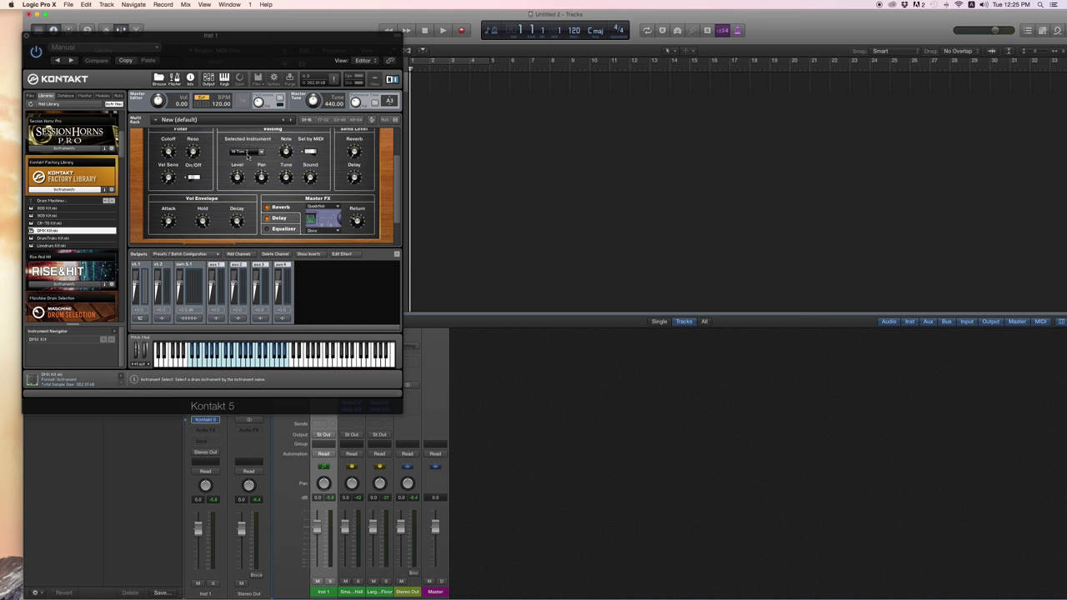
left_click(261, 153)
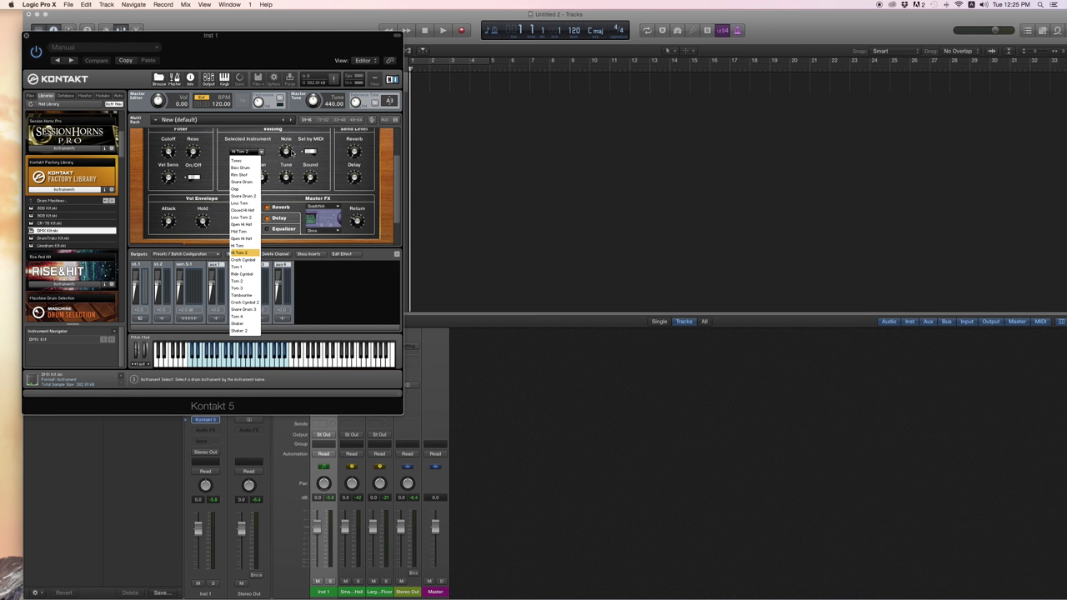
left_click(324, 148)
Turn on Sel by MIDI in the Voicing section so played drums become the edited drum.
scroll(328, 163, "up", 2)
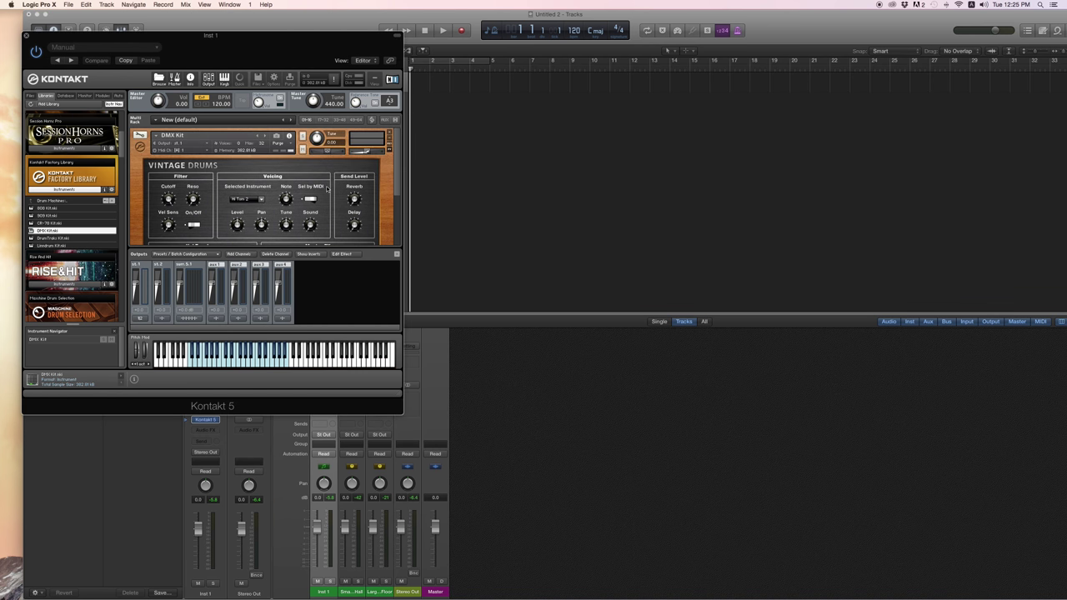
scroll(326, 189, "down", 2)
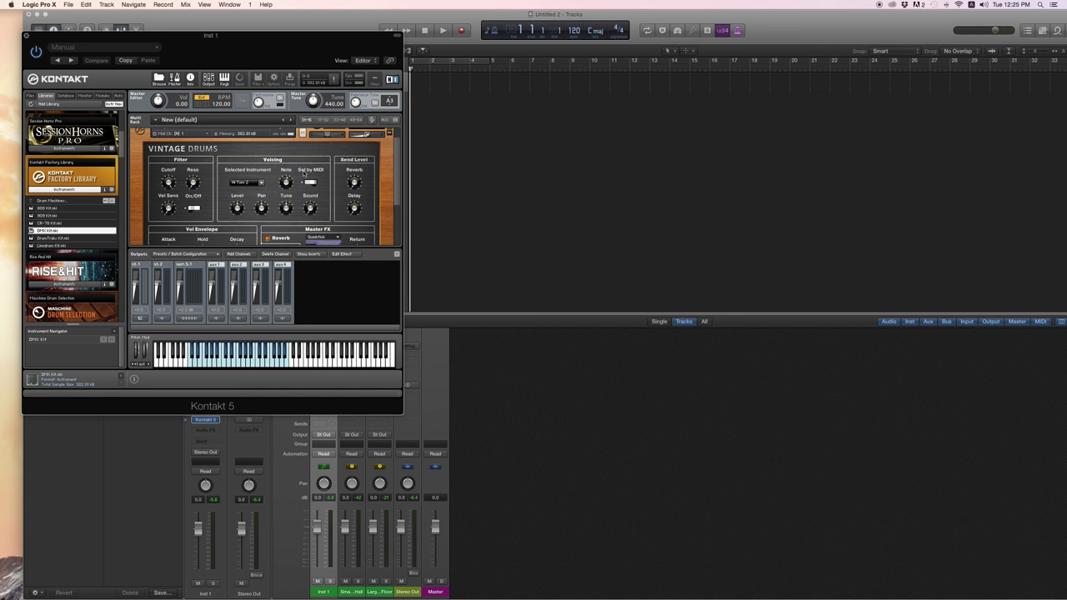
left_click(311, 183)
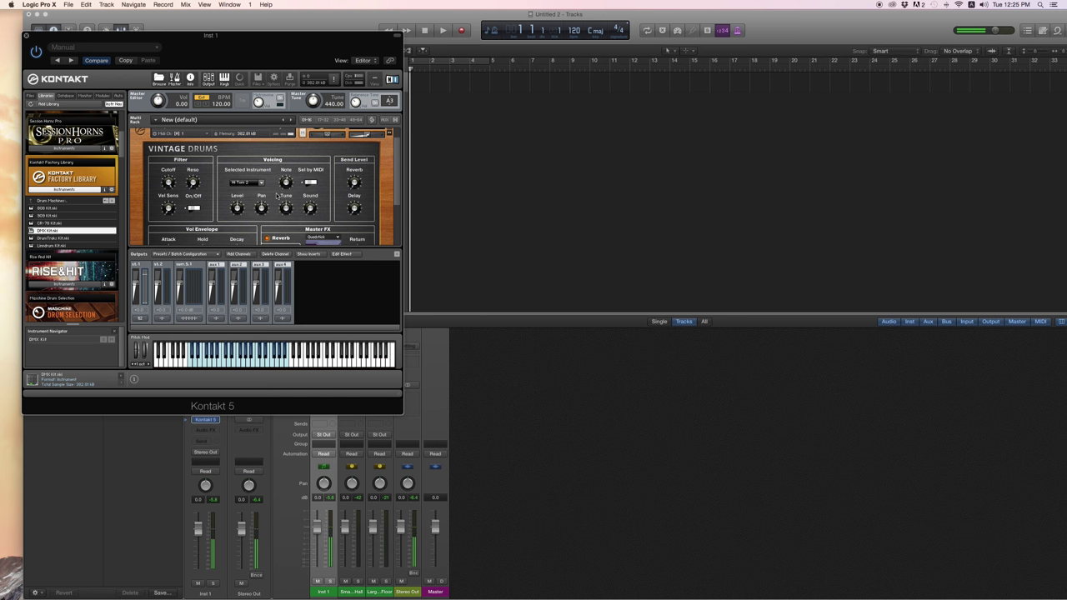
scroll(278, 196, "down", 3)
scroll(312, 165, "up", 3)
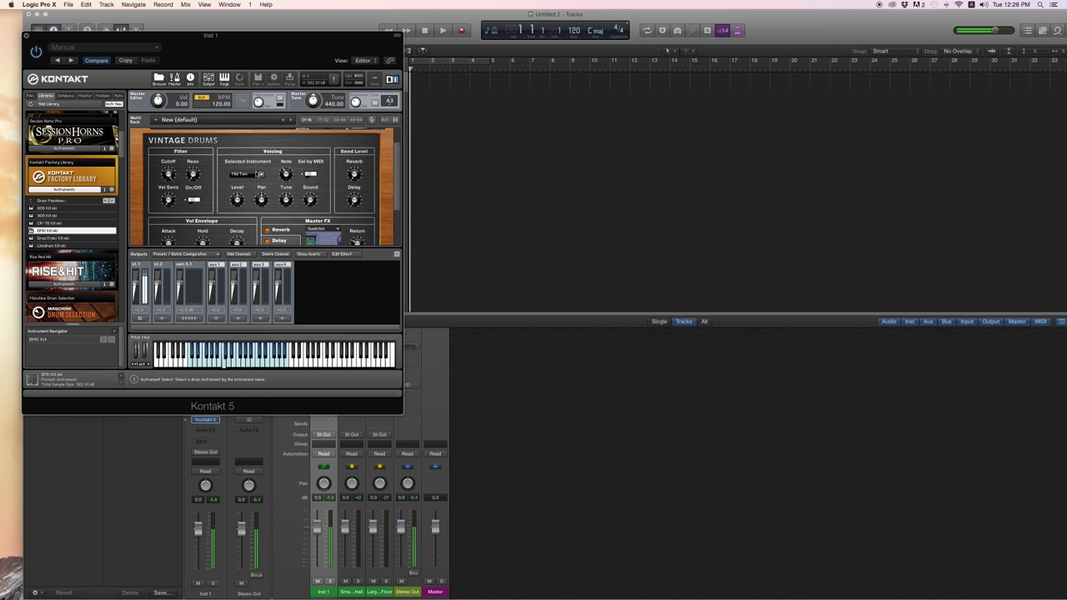
Set the DMX kit's selected drum to Bass Drum.
left_click(261, 175)
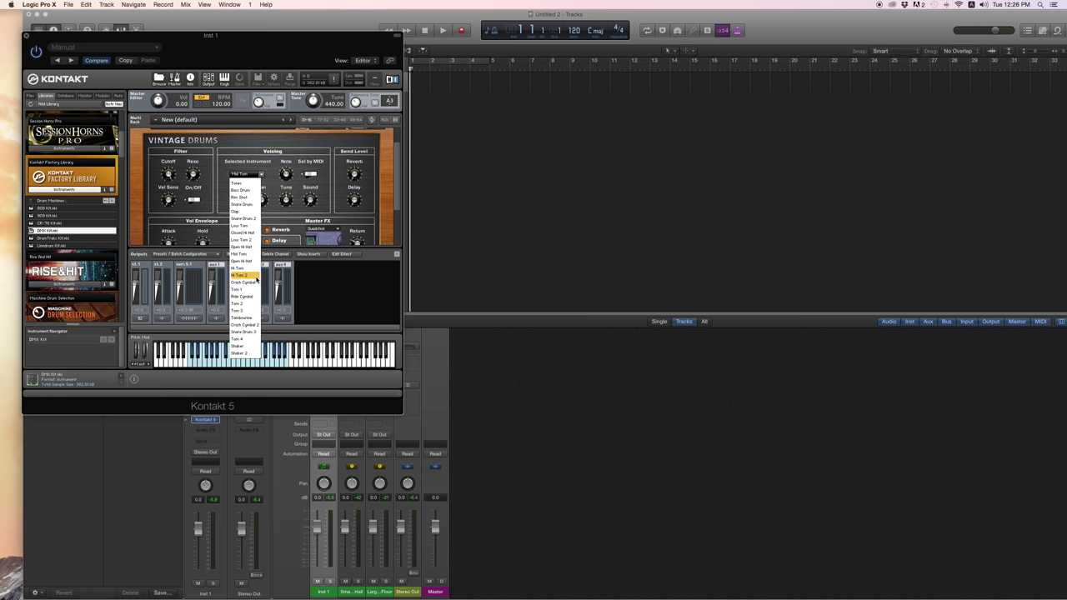
left_click(242, 190)
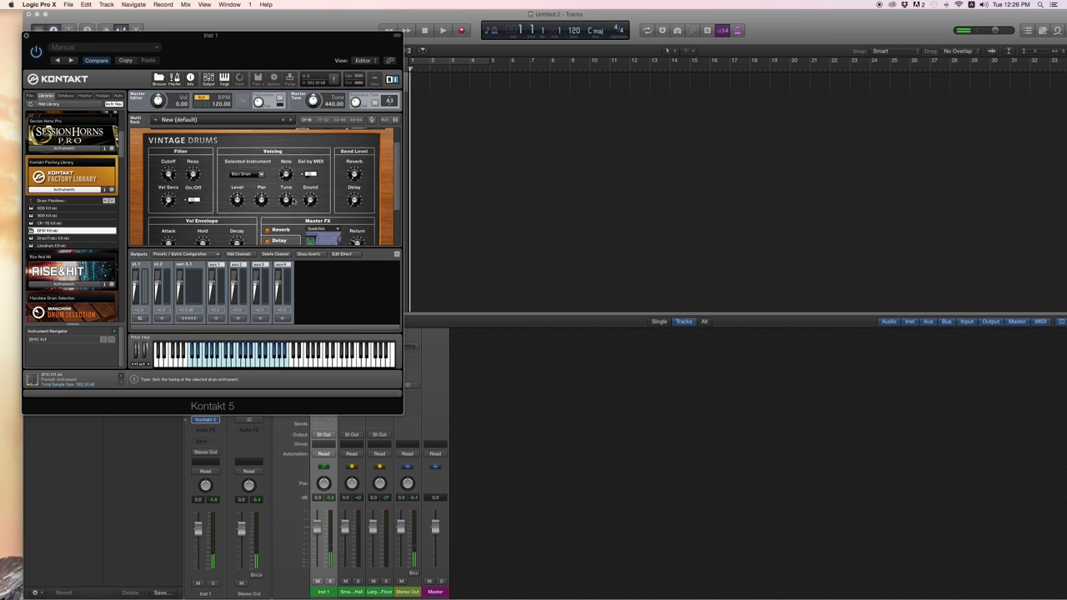
scroll(293, 200, "down", 3)
scroll(293, 199, "up", 3)
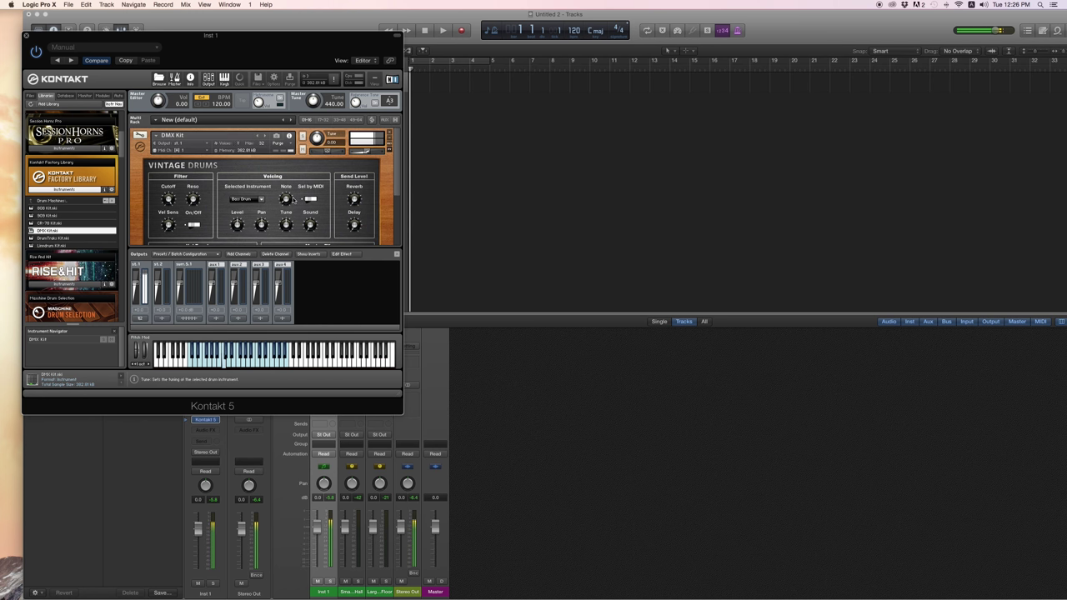
scroll(293, 199, "down", 1)
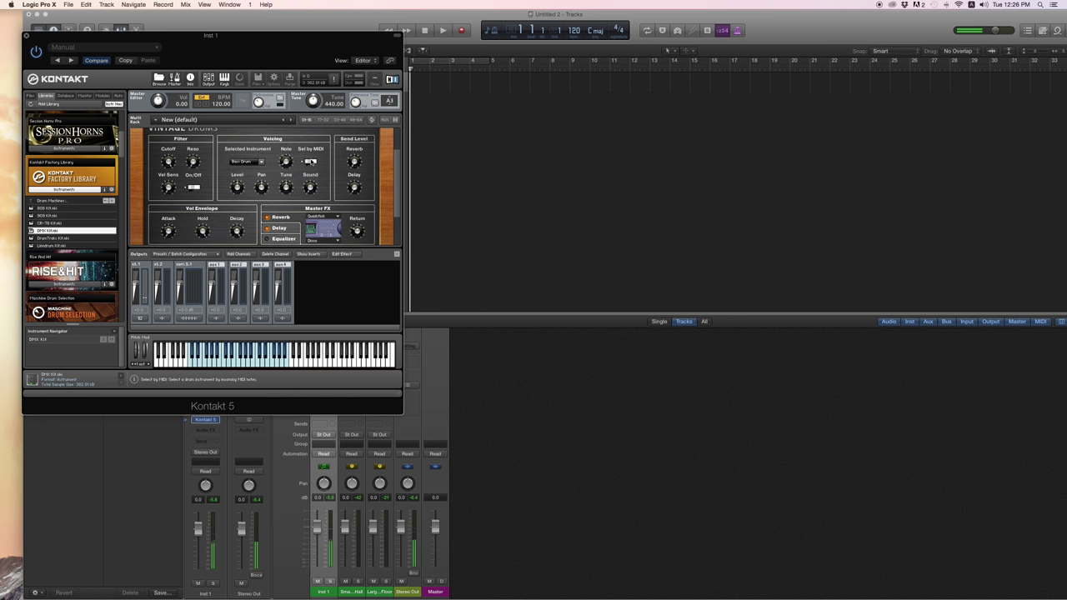
scroll(310, 161, "down", 1)
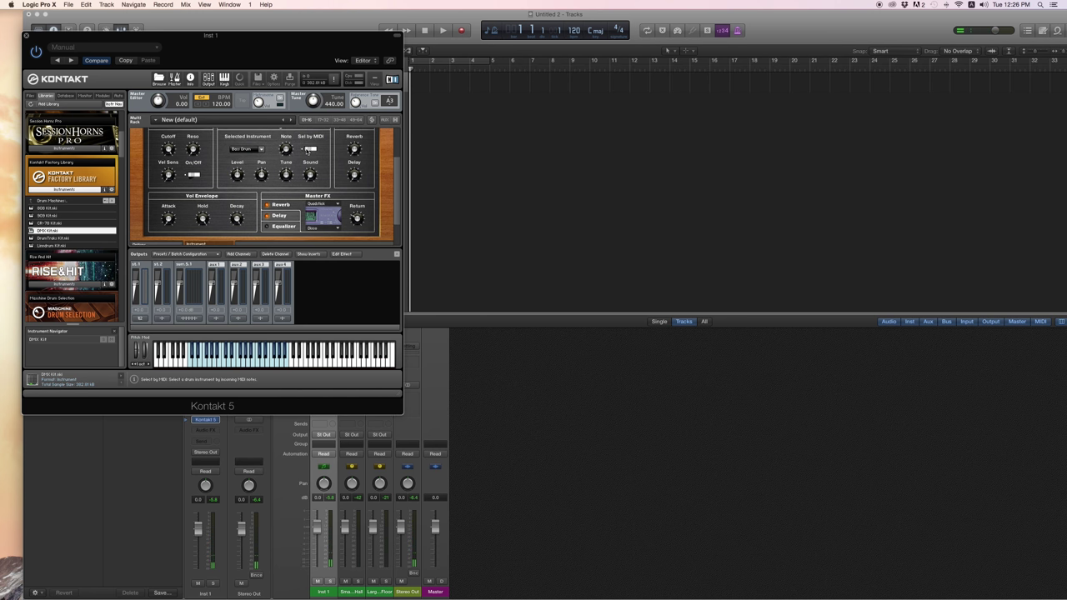
Recheck the drum list, then play toms until Low Tom is the edited drum.
left_click(260, 149)
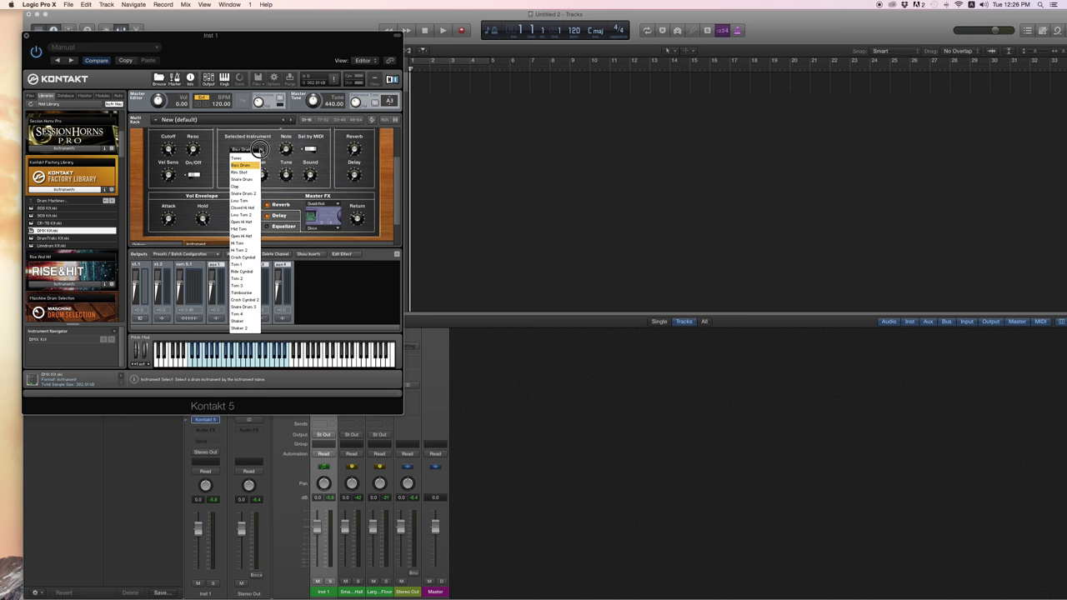
left_click(272, 148)
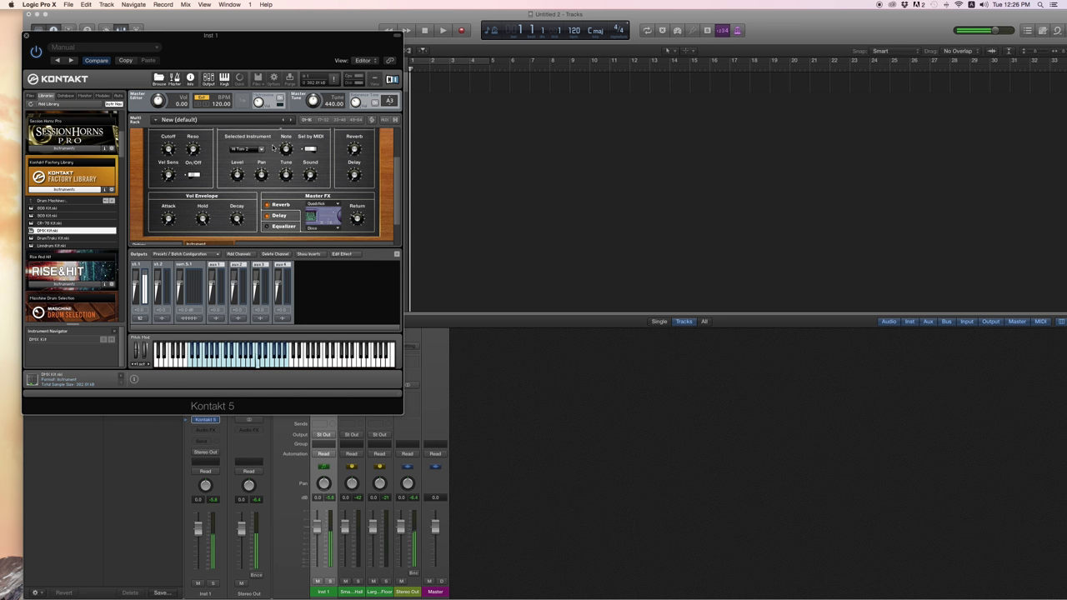
scroll(273, 147, "up", 3)
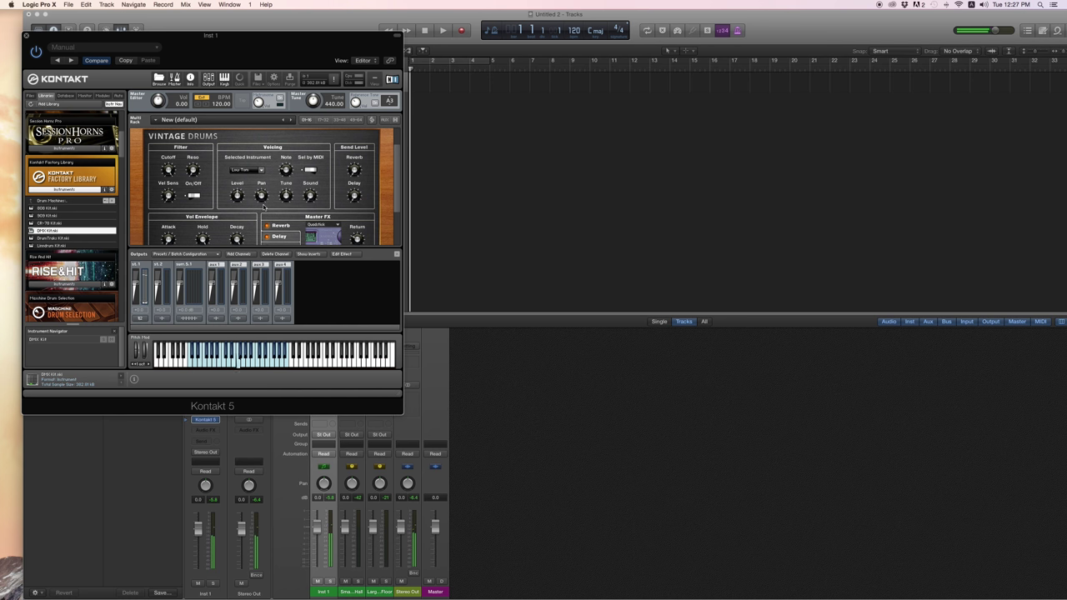
scroll(284, 209, "down", 3)
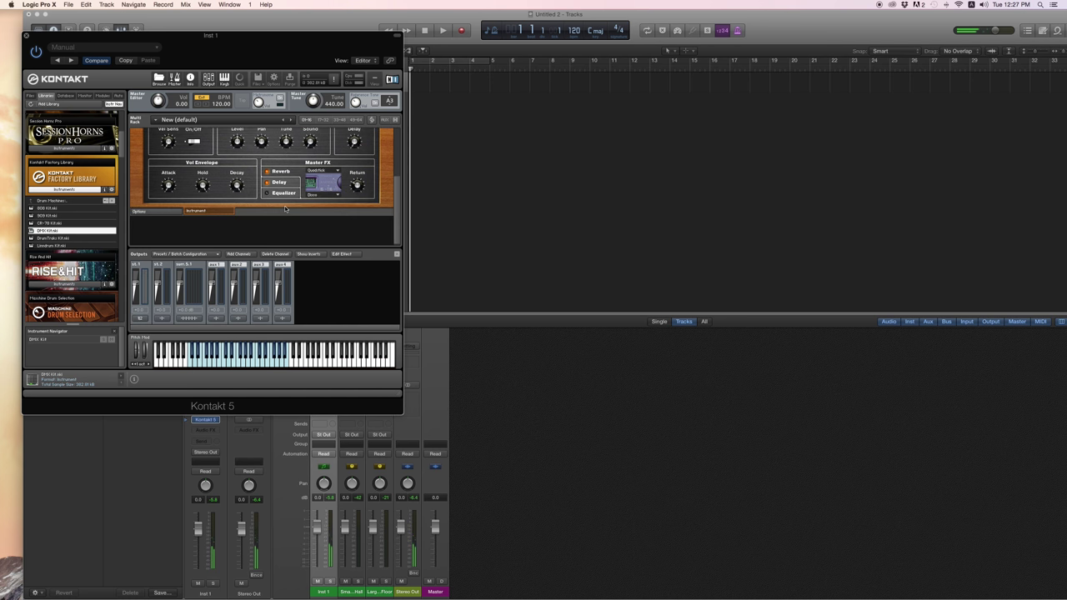
scroll(284, 210, "up", 5)
scroll(285, 208, "down", 3)
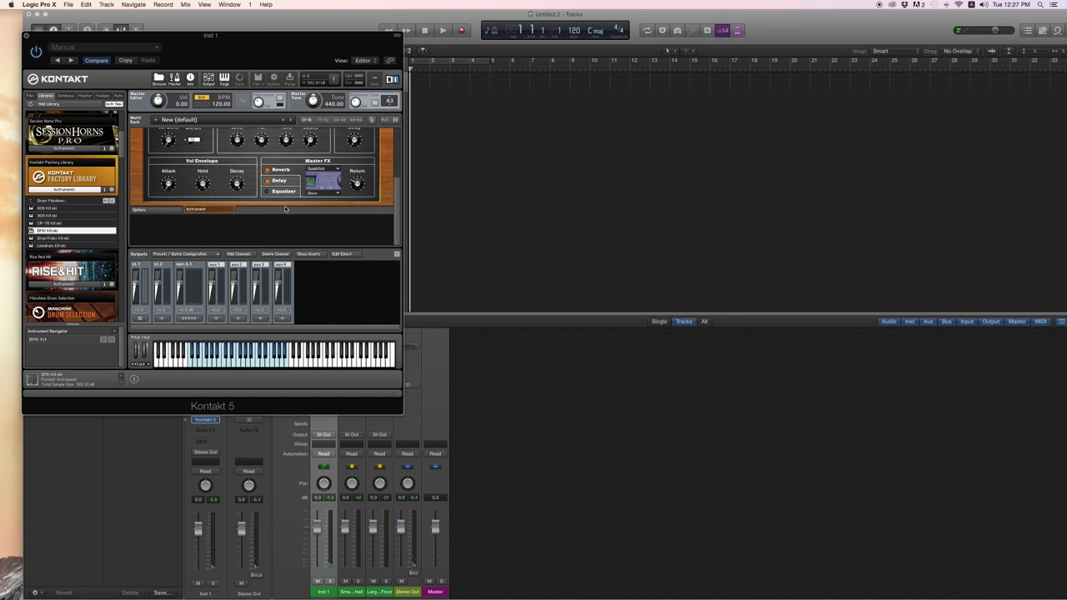
scroll(285, 208, "up", 3)
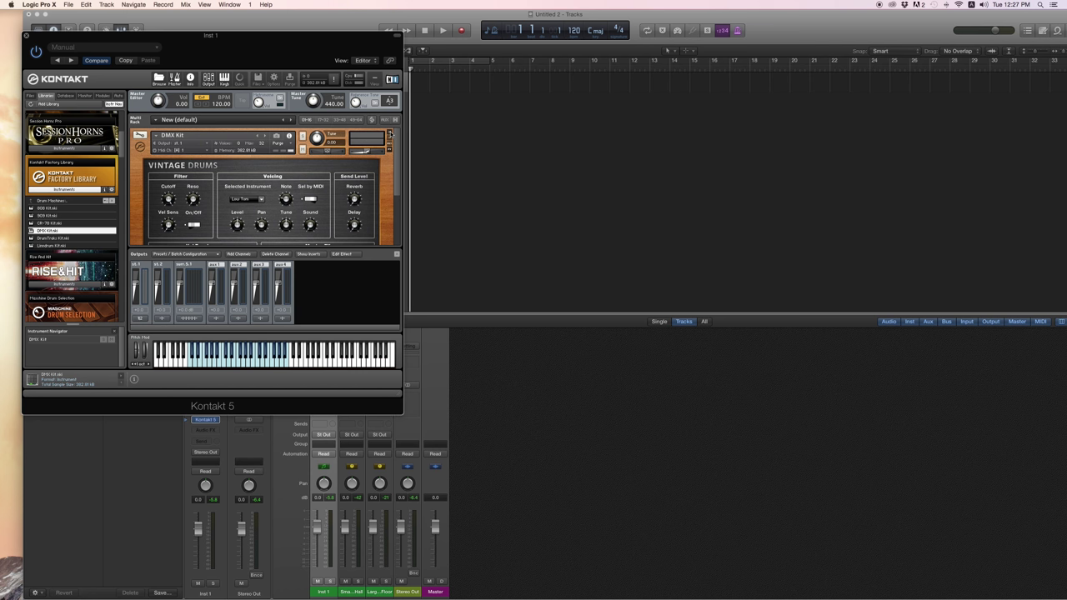
Replace the DMX Kit with Linndrum Kit.nki and take Logic out of full-screen mode.
left_click(389, 133)
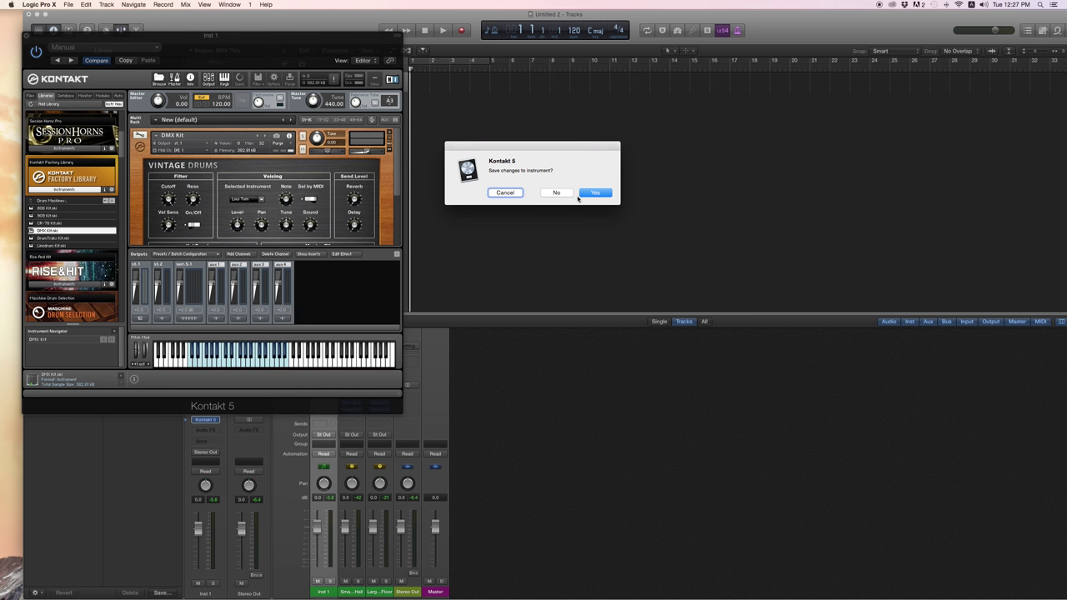
left_click(556, 192)
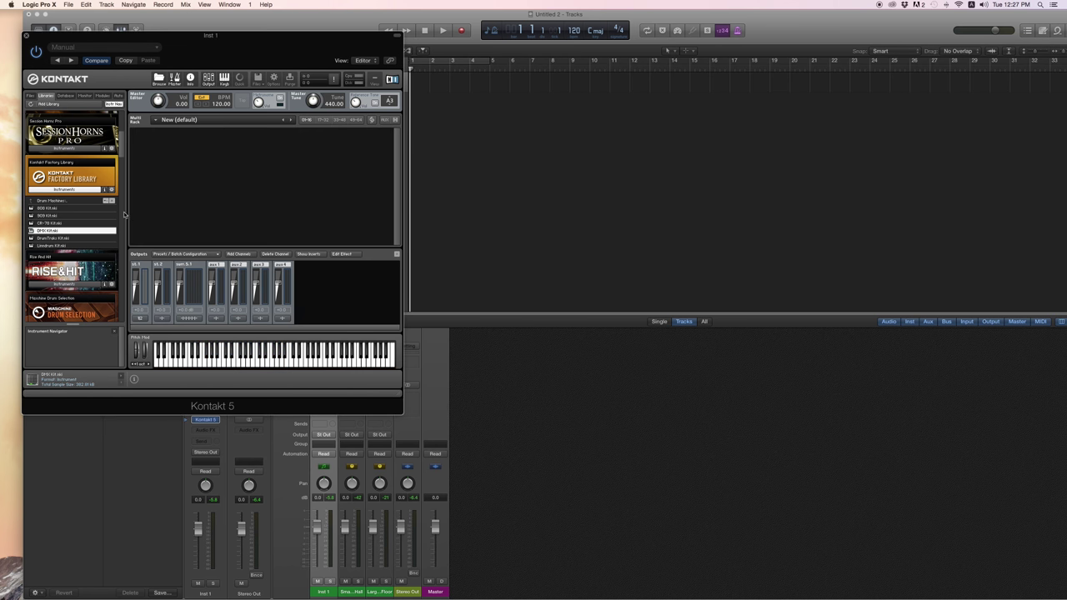
left_click(50, 238)
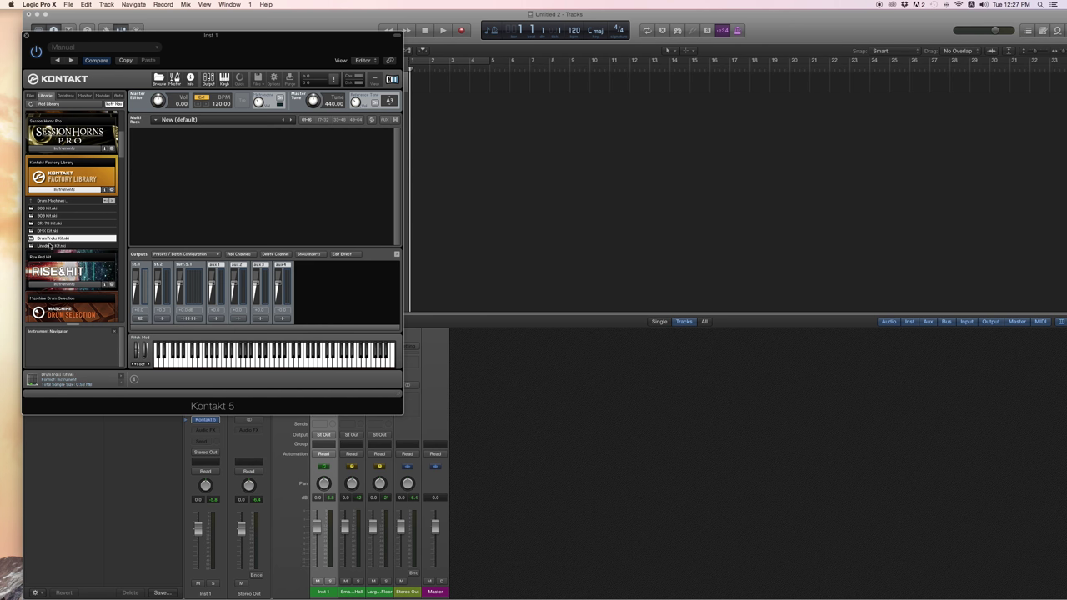
left_click(54, 246)
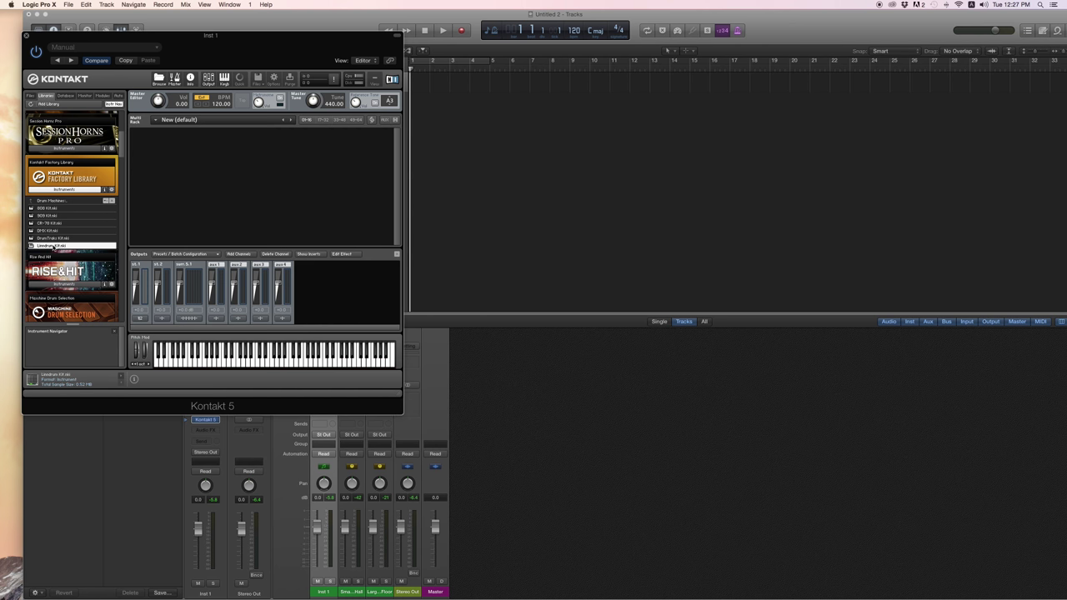
double_click(54, 246)
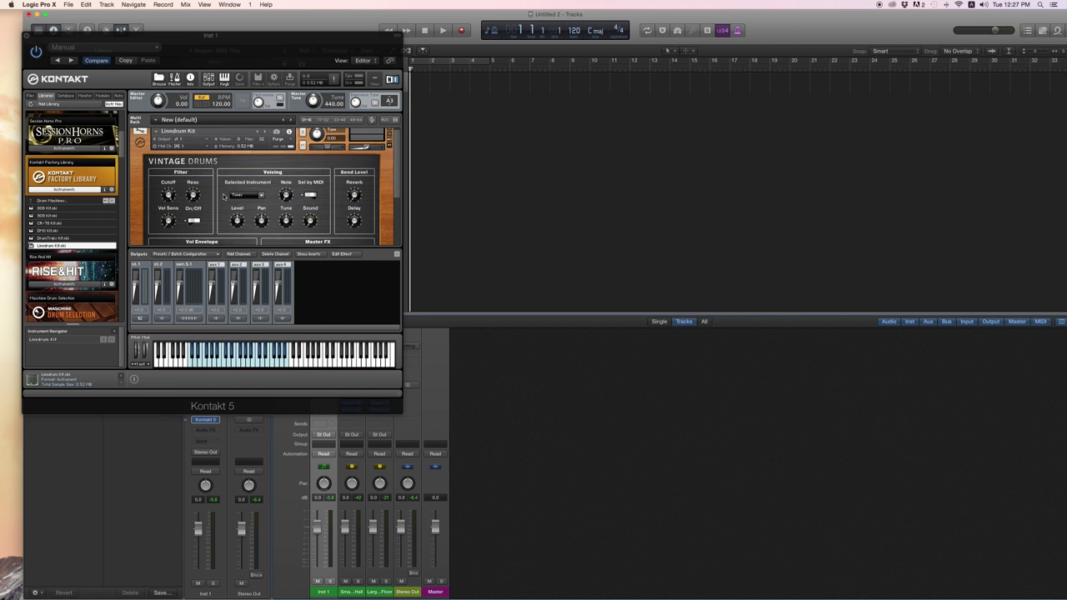
scroll(223, 196, "down", 2)
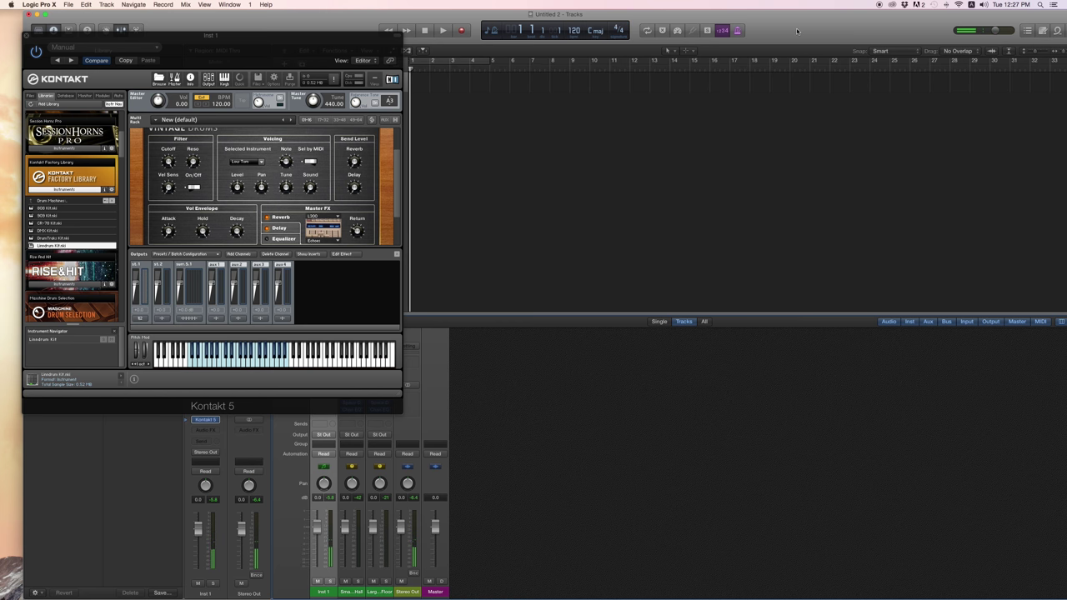
key("ctrl+super+f")
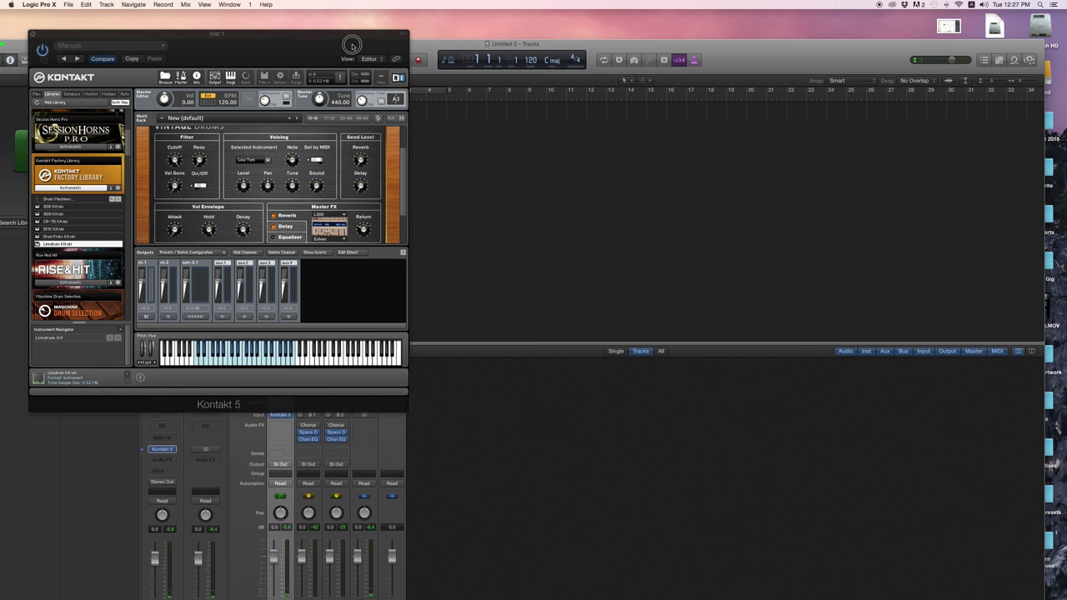